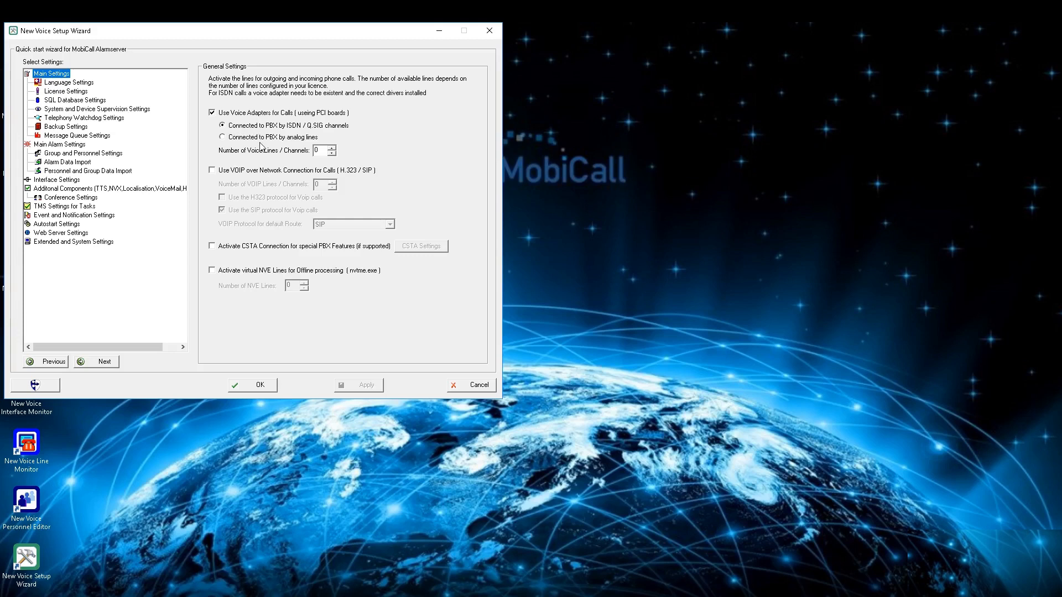
Enable VOIP over network connection for calls (H.323 / SIP) in the main settings.
click(266, 173)
click(265, 173)
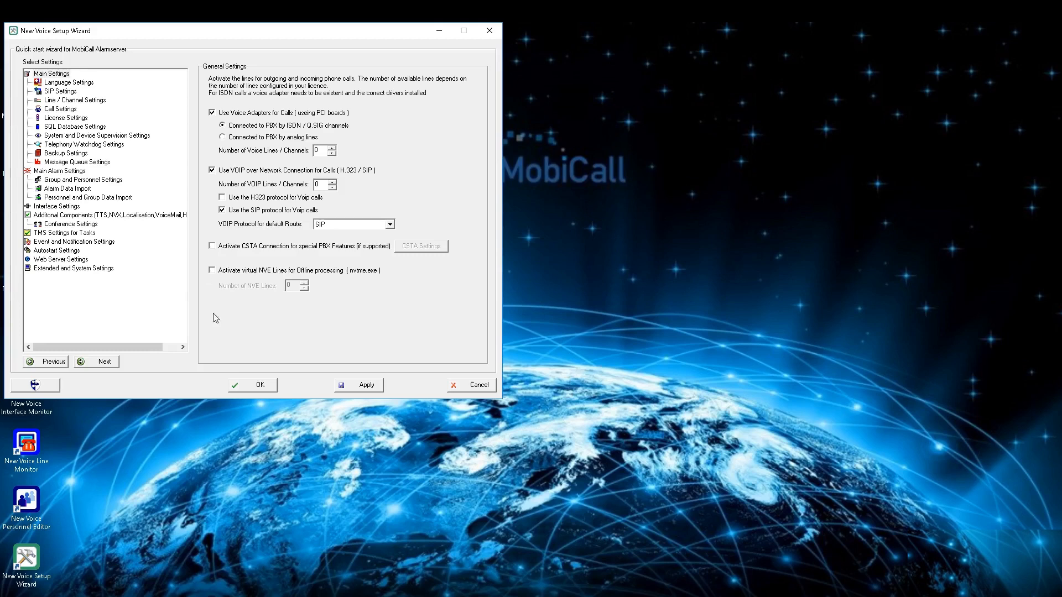
Examine the available languages for local applications, system voice files and alarm messages in the Language Settings.
click(64, 83)
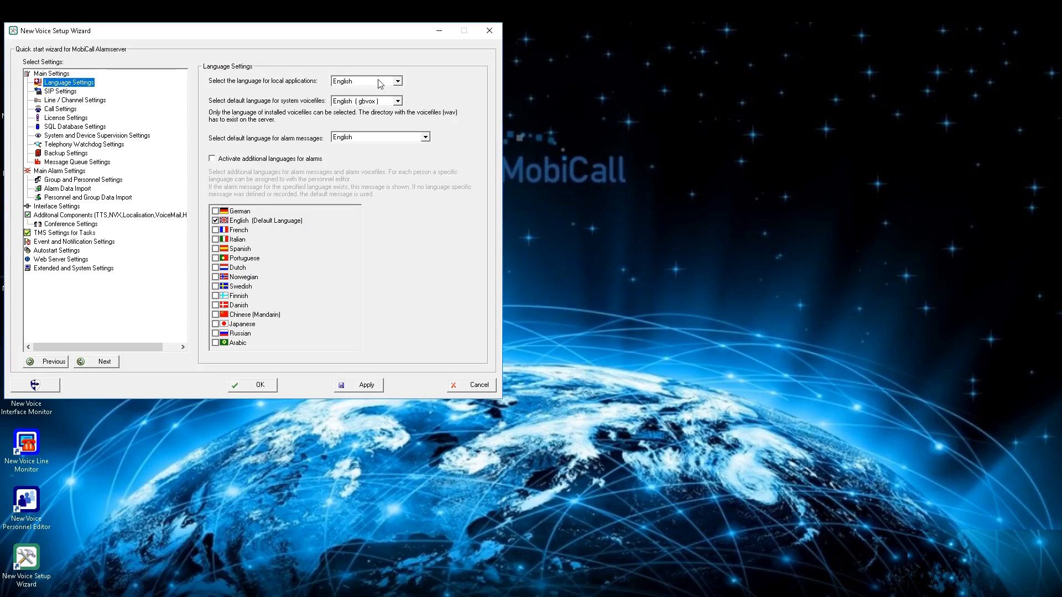
click(398, 81)
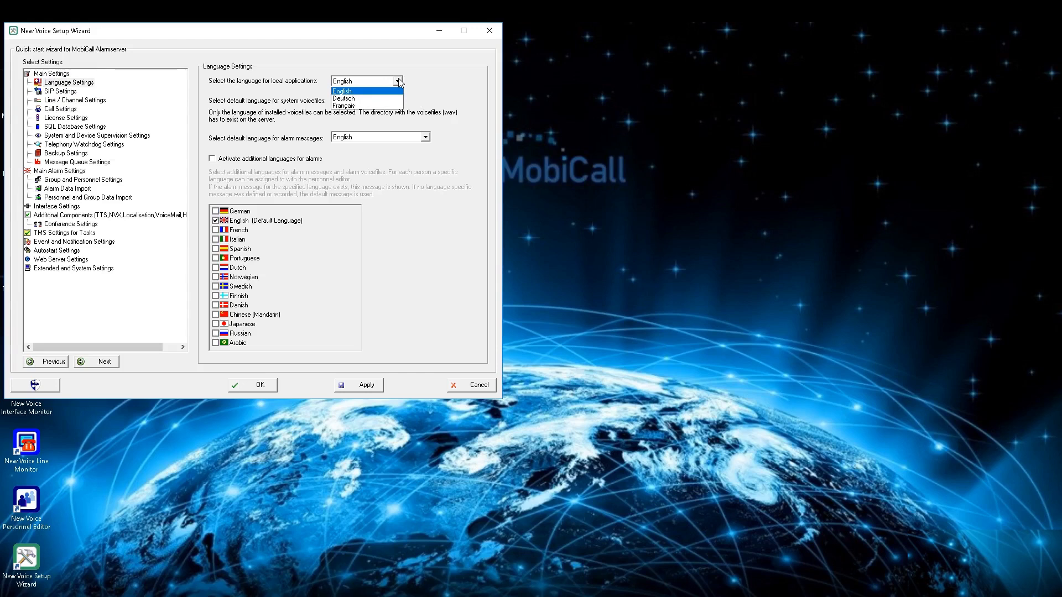
click(399, 82)
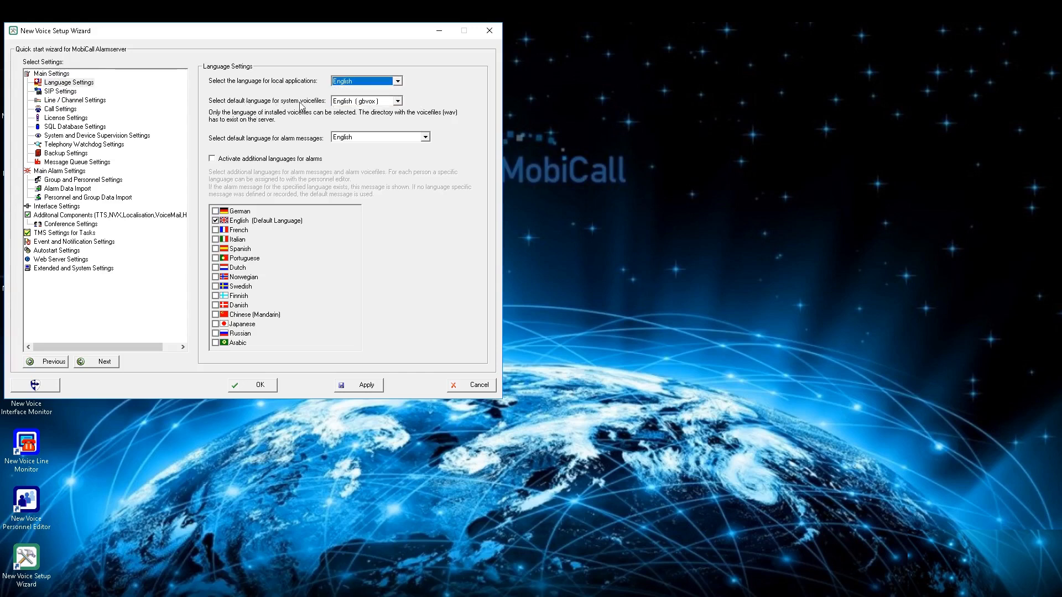
click(397, 102)
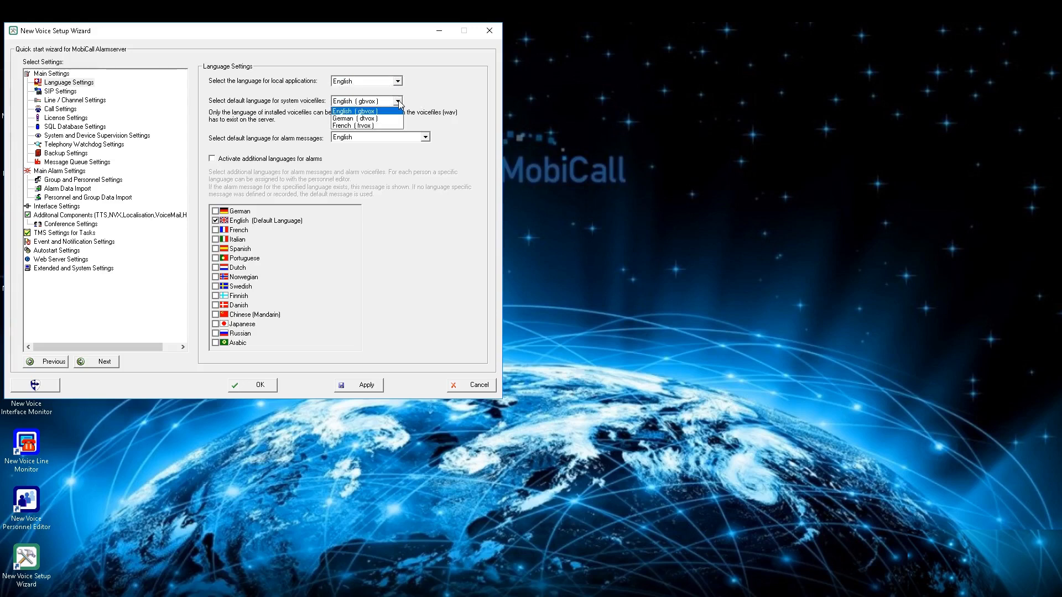
click(398, 101)
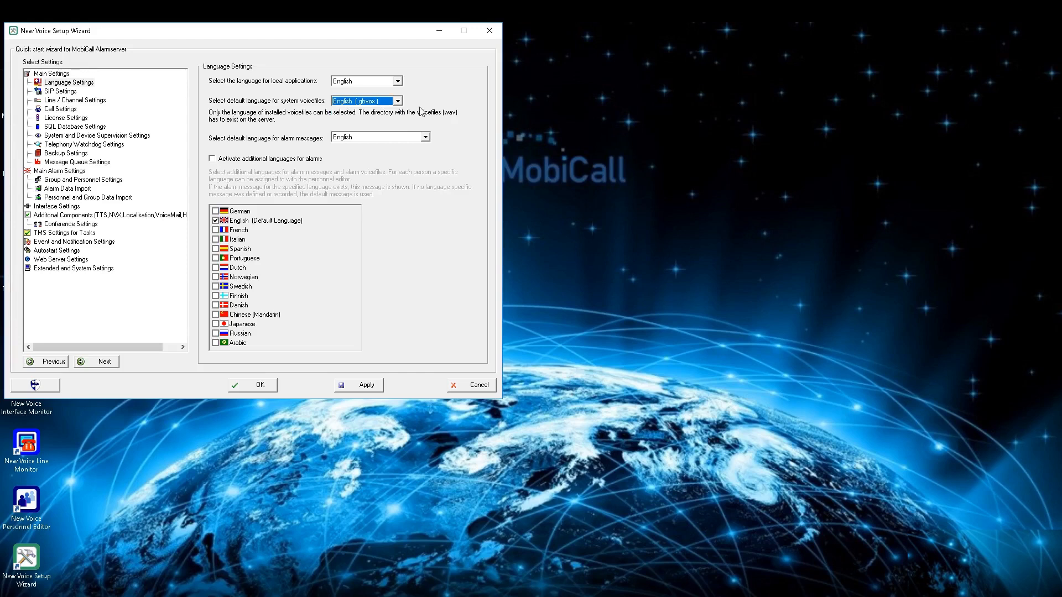
click(426, 137)
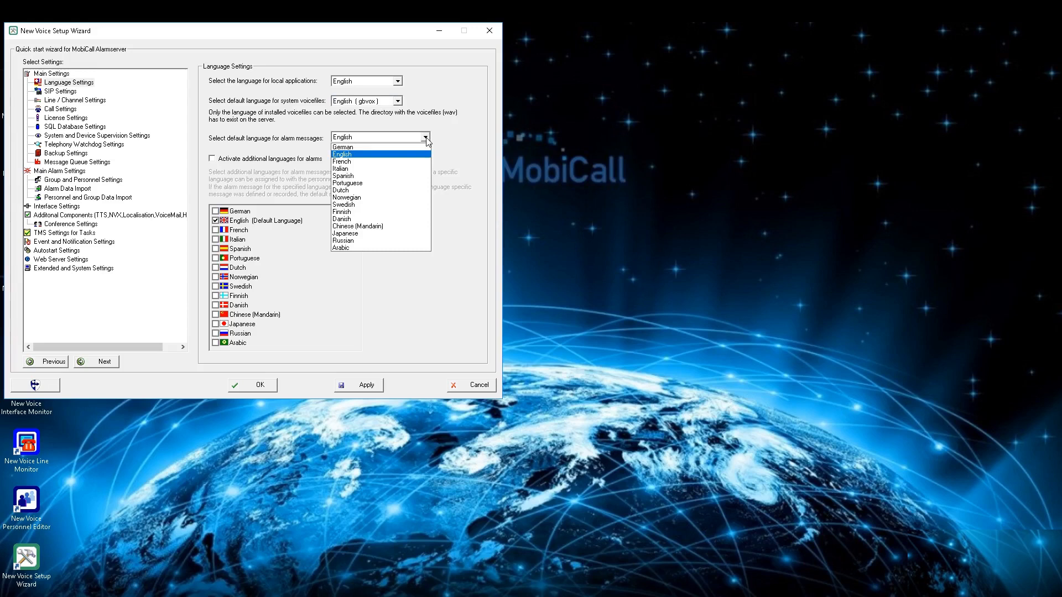
click(471, 135)
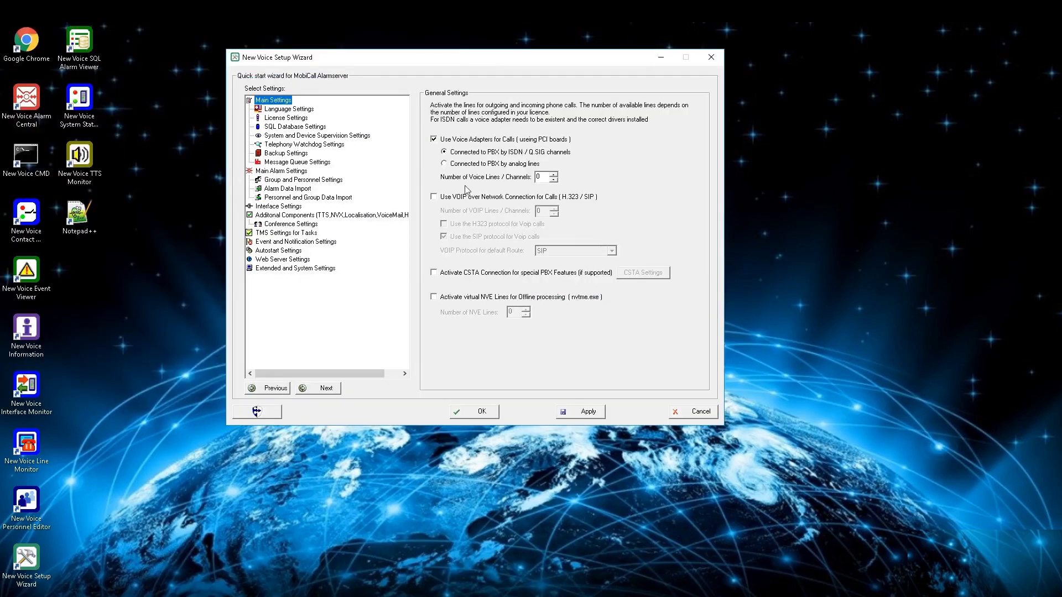
Activate VOIP over network connection for calls and examine the PBX types, domain, protocol and extended options in the SIP Settings.
click(434, 197)
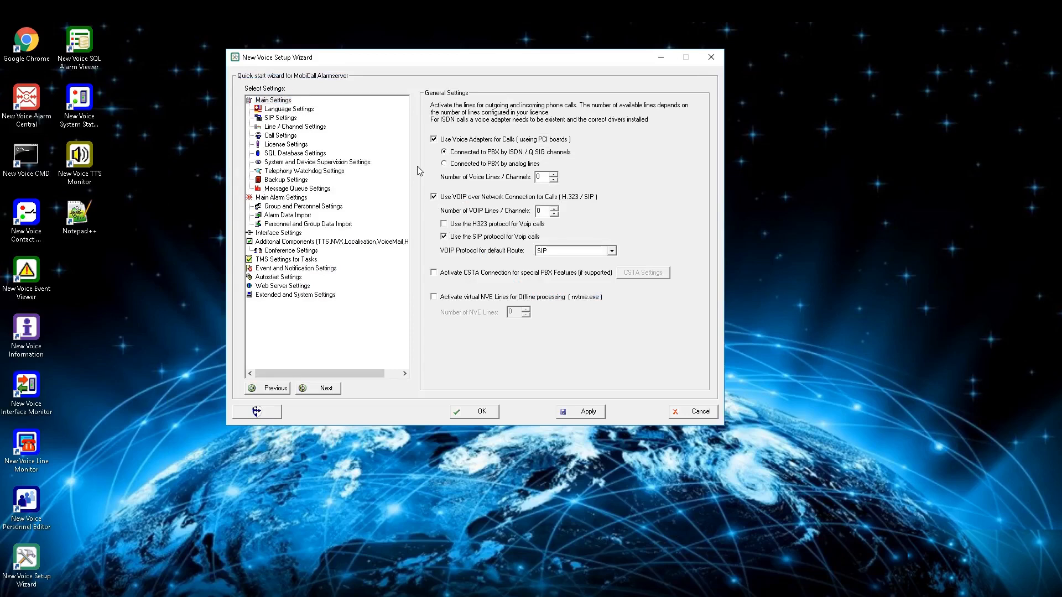
click(295, 119)
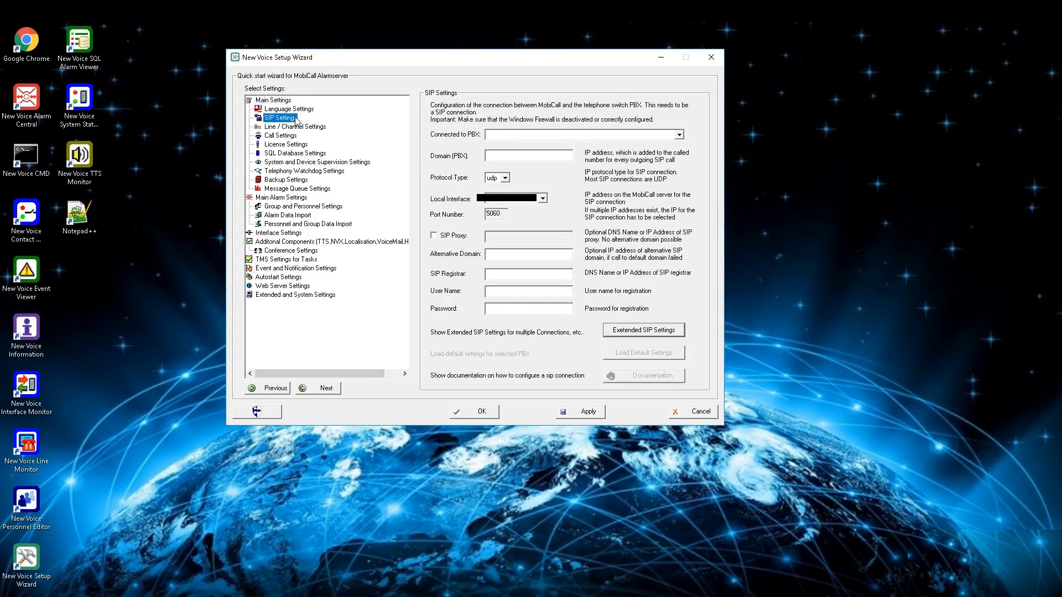
click(501, 137)
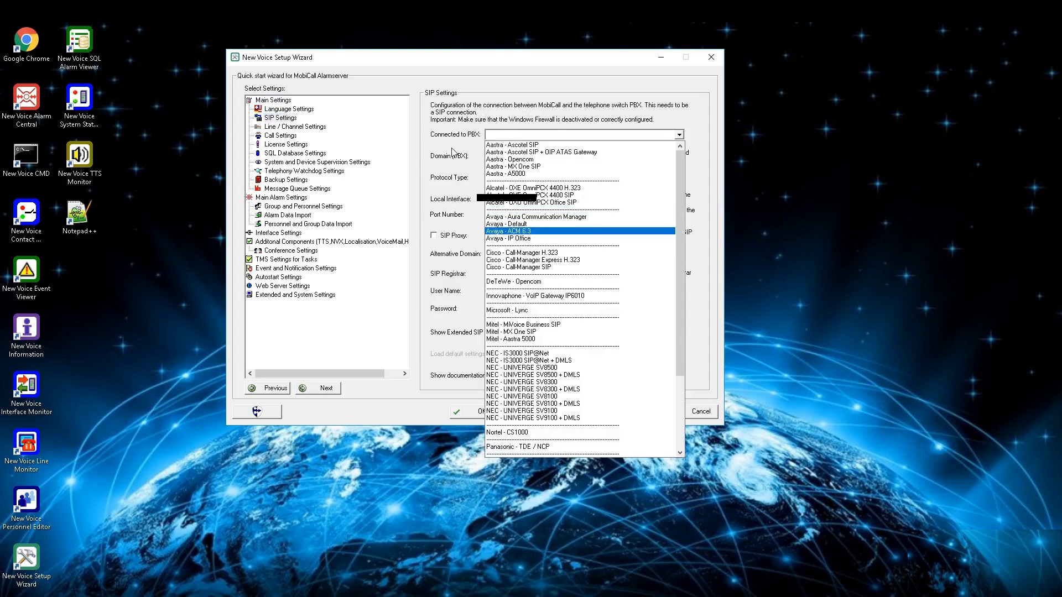
click(453, 151)
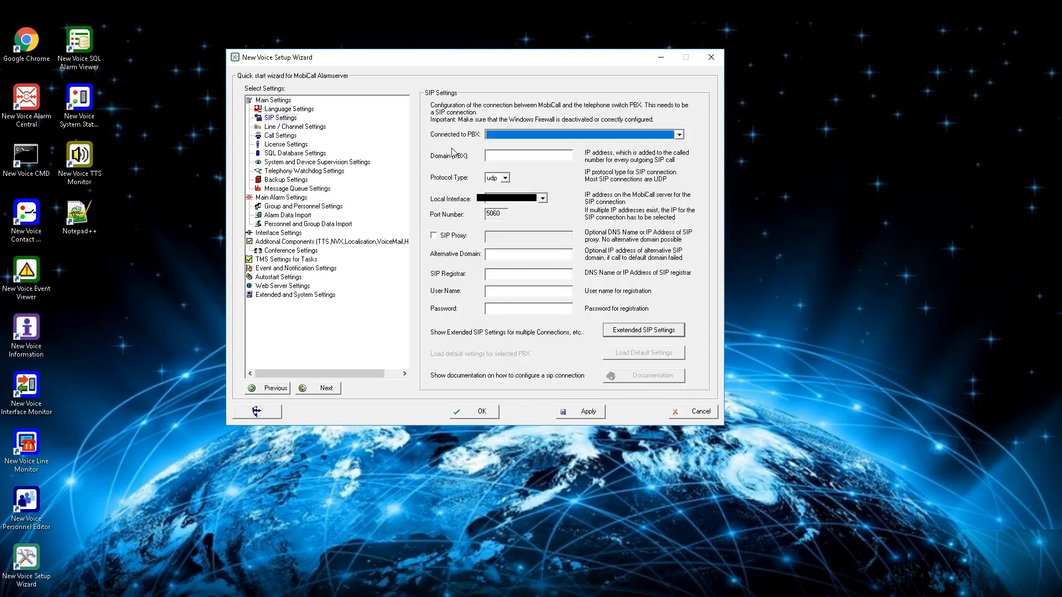
click(501, 157)
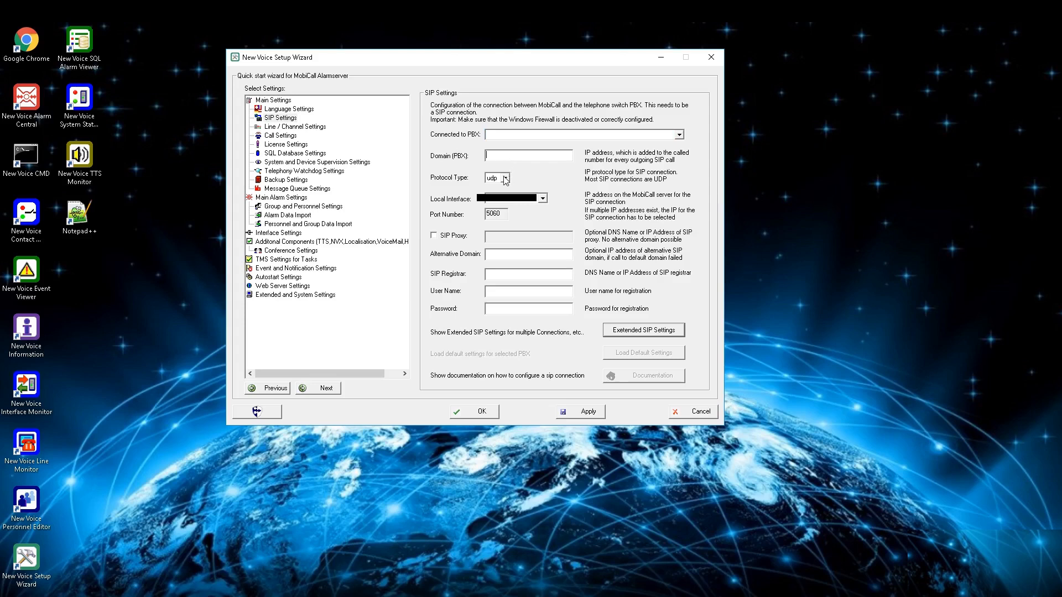
click(505, 179)
click(505, 179)
click(627, 333)
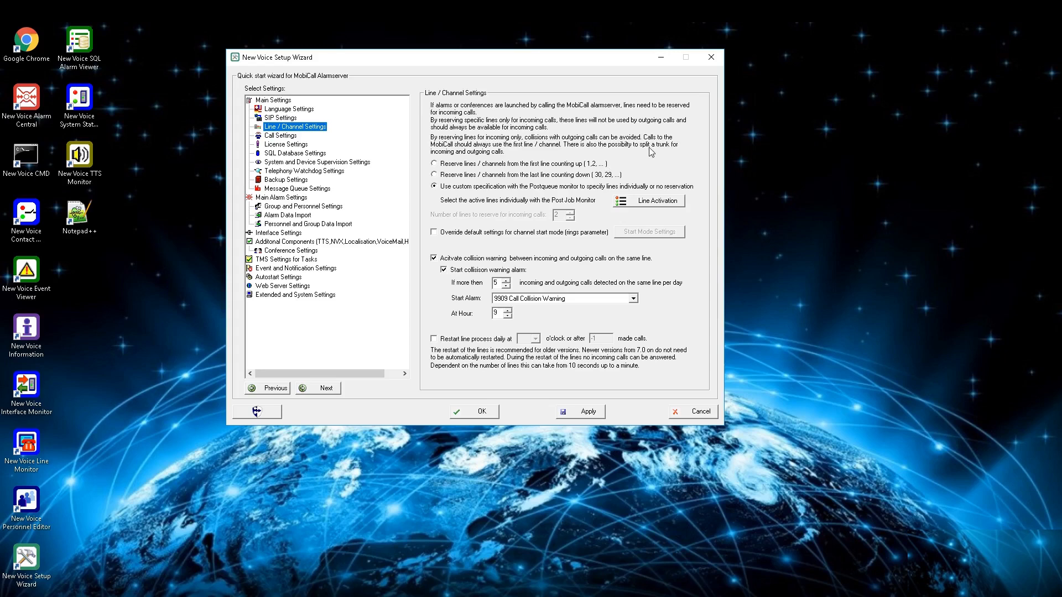
Try reserving incoming lines counting up from the first and down from the last, and return to the custom specification.
click(435, 167)
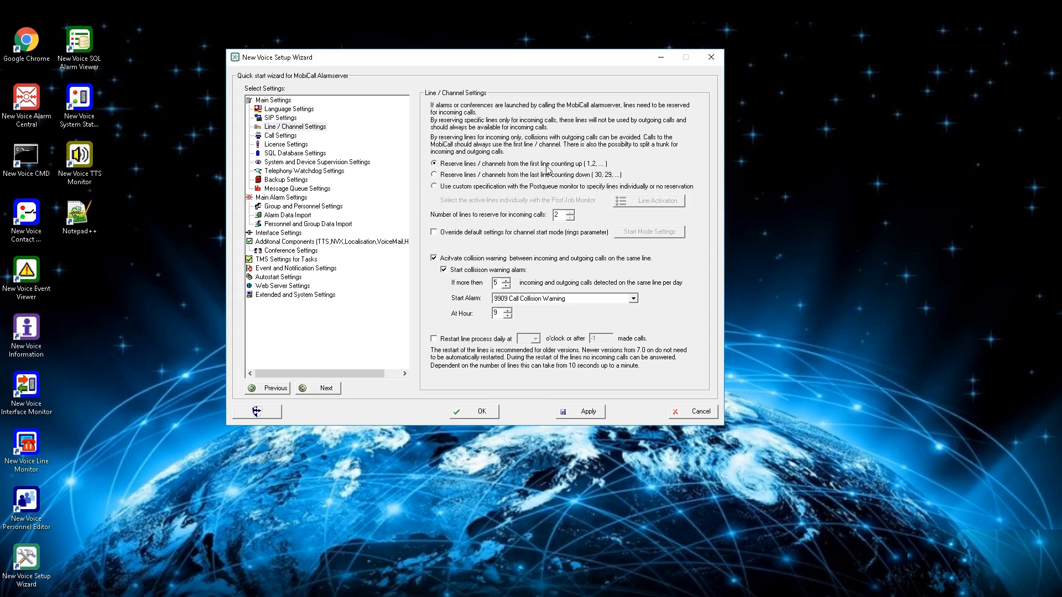
click(438, 176)
click(440, 189)
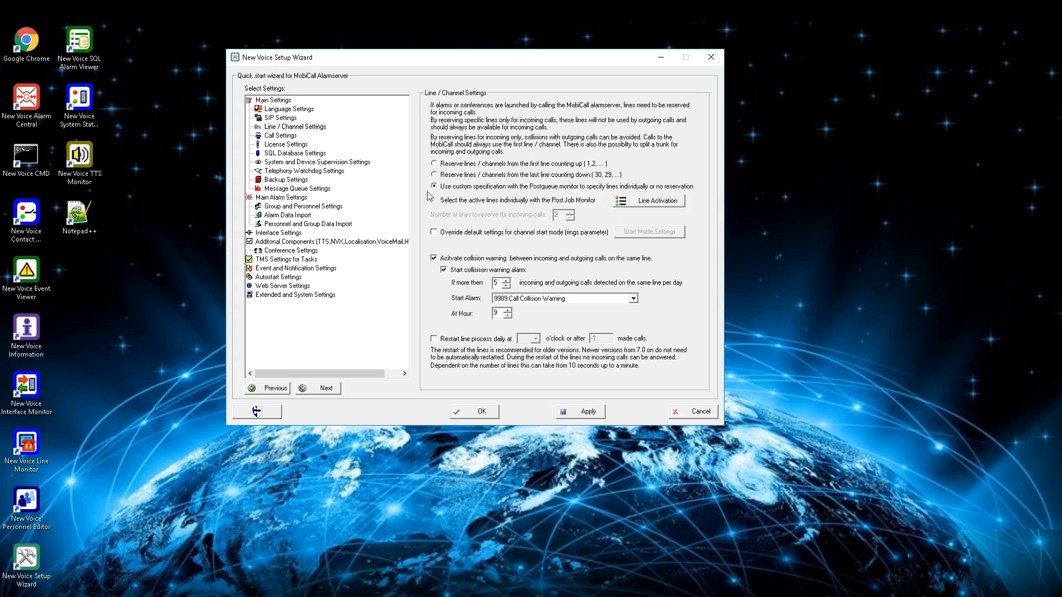
Enable overriding the default channel start mode and examine the start modes selectable for the channels.
click(434, 233)
click(649, 233)
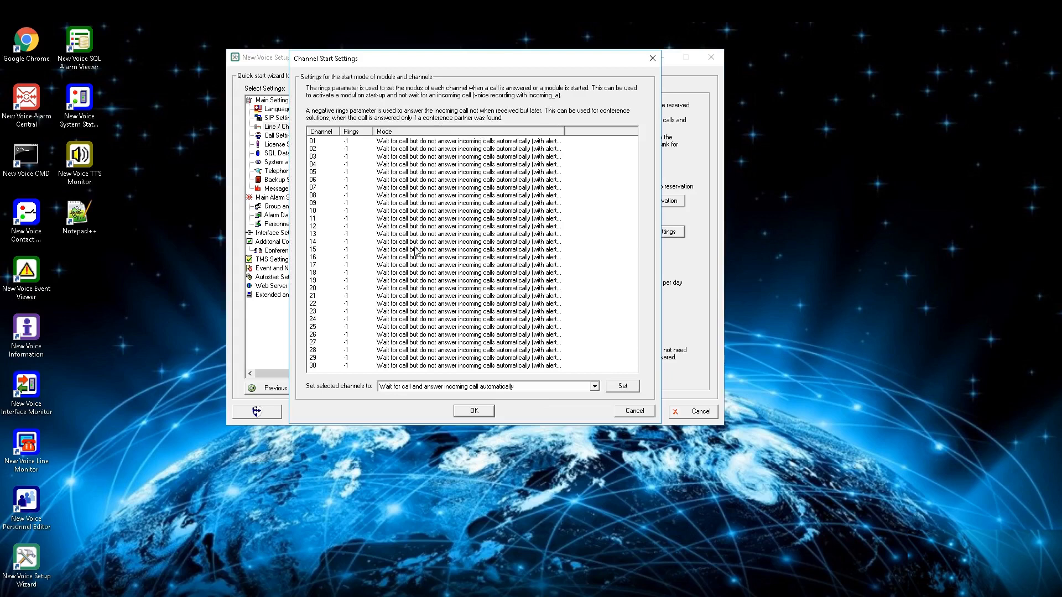
click(595, 388)
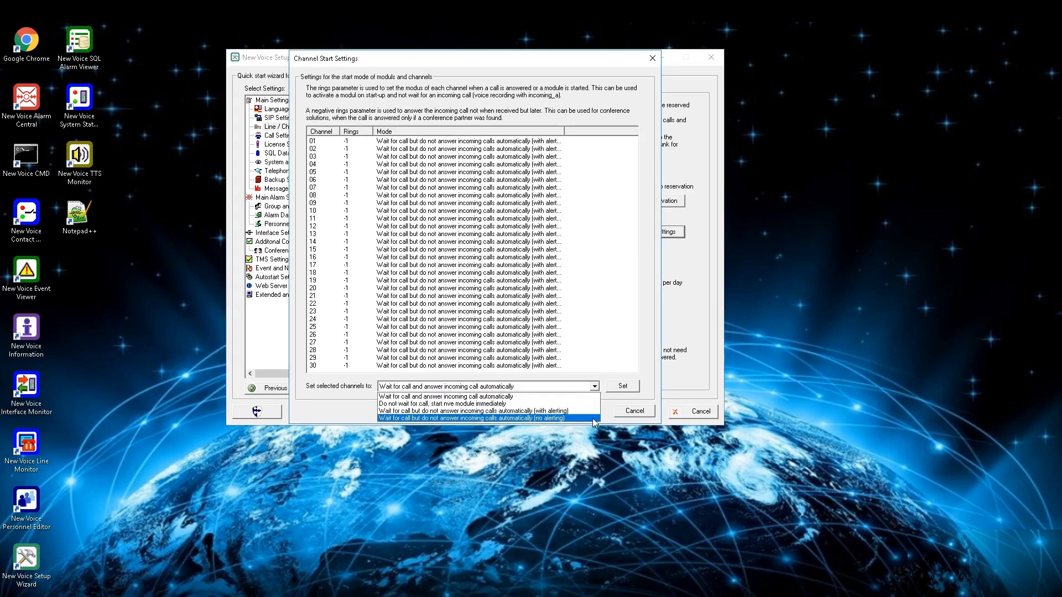
click(633, 415)
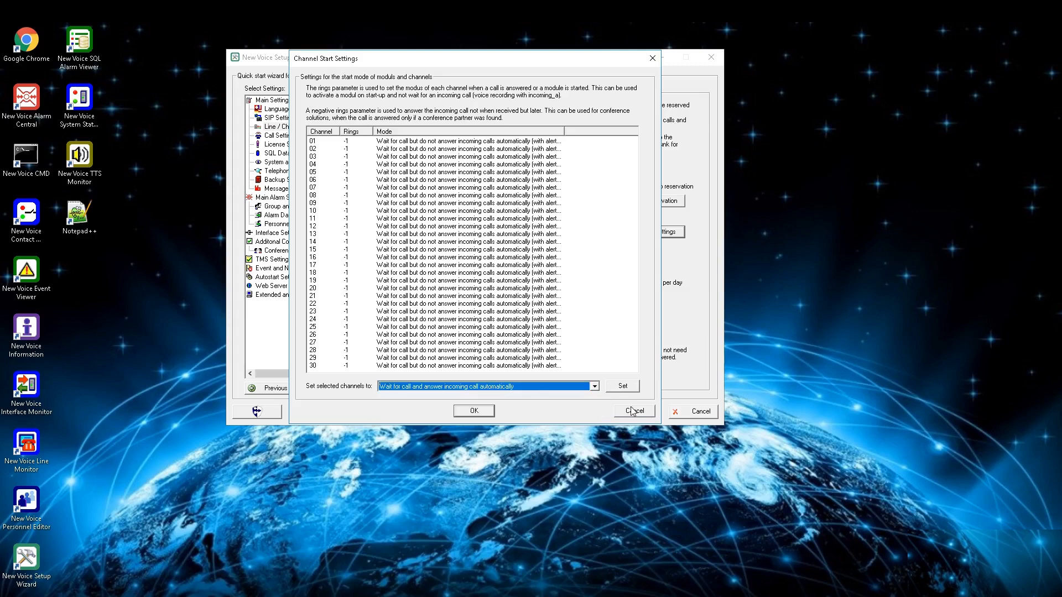
click(633, 409)
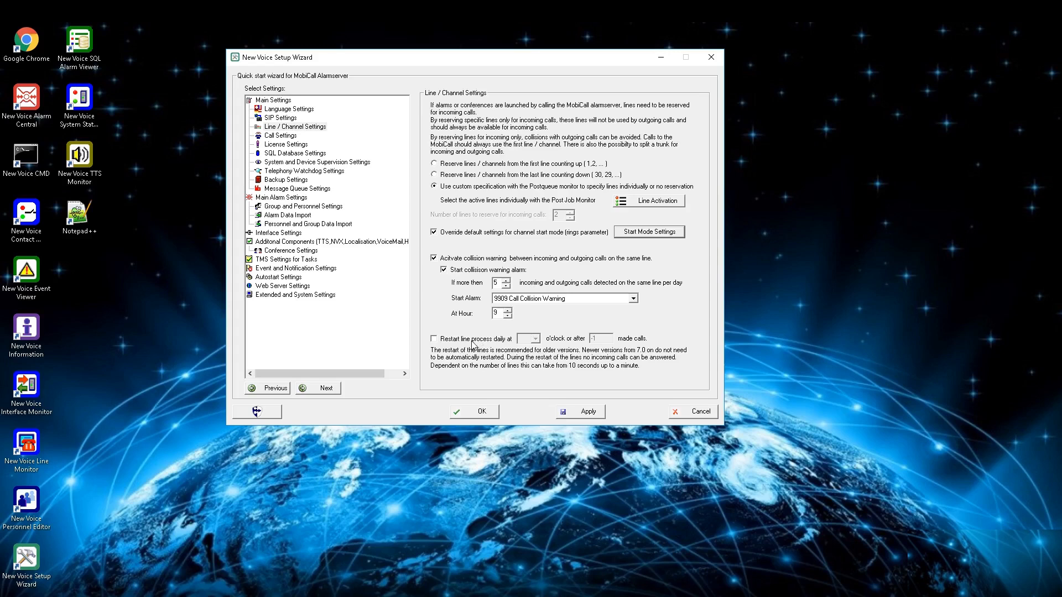
Review the call settings and the license settings.
key(Down)
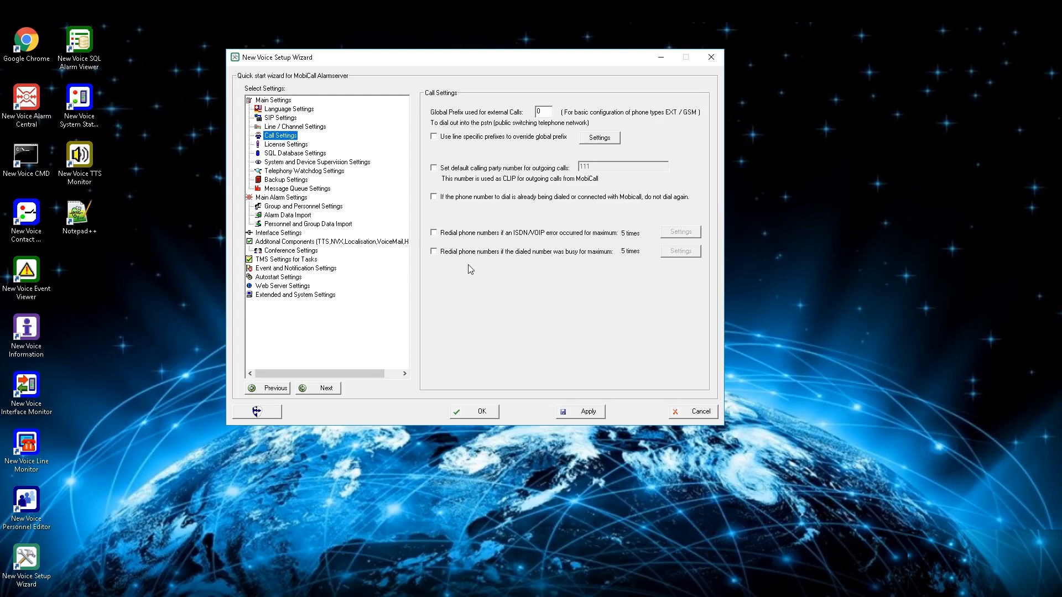
click(293, 145)
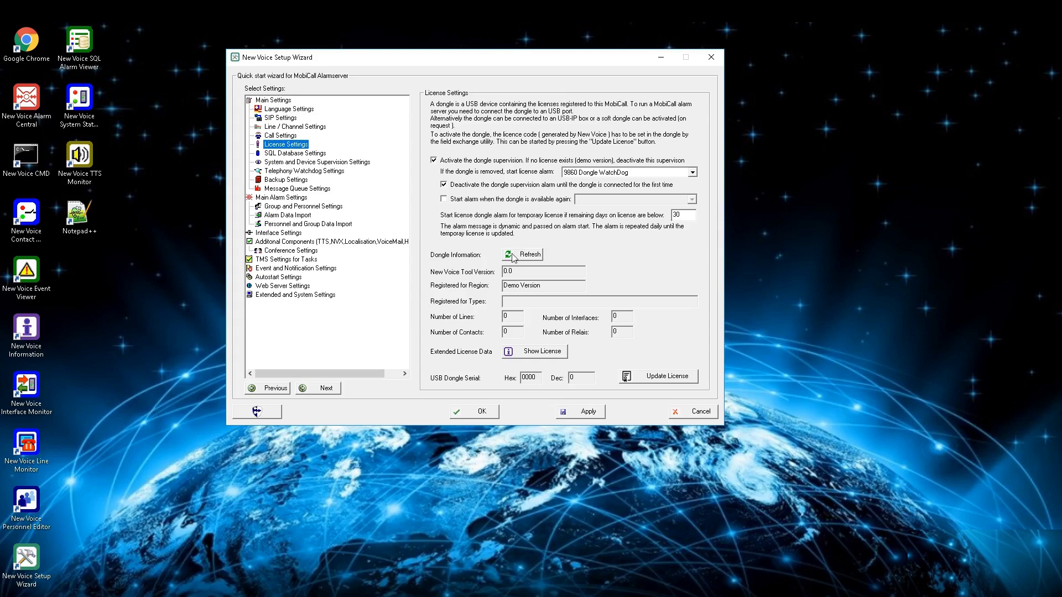
Review the SQL Database Settings, including the alarms that can be started on a critical database error.
key(Down)
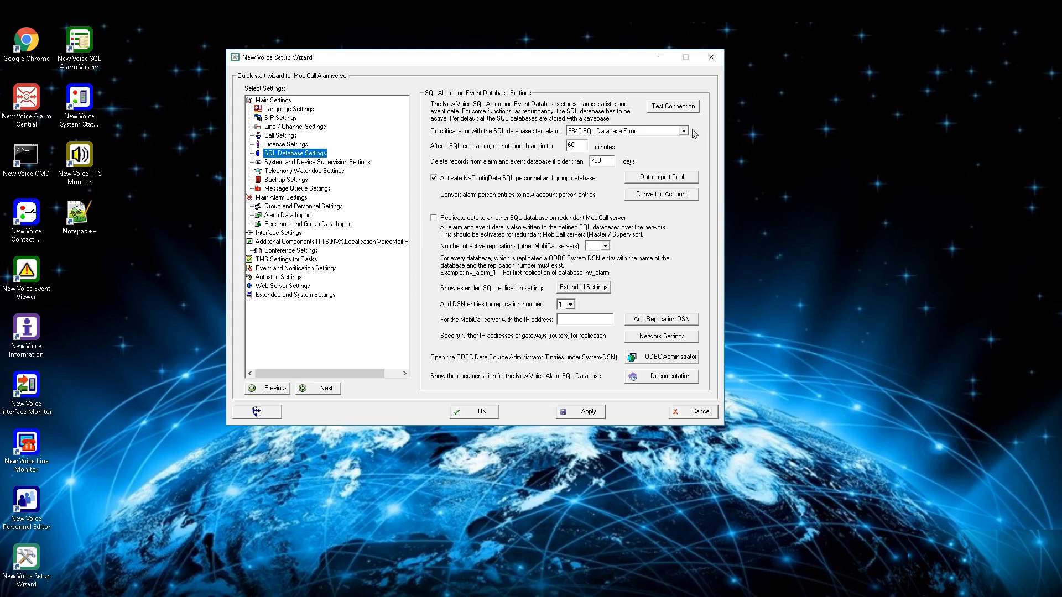
click(683, 131)
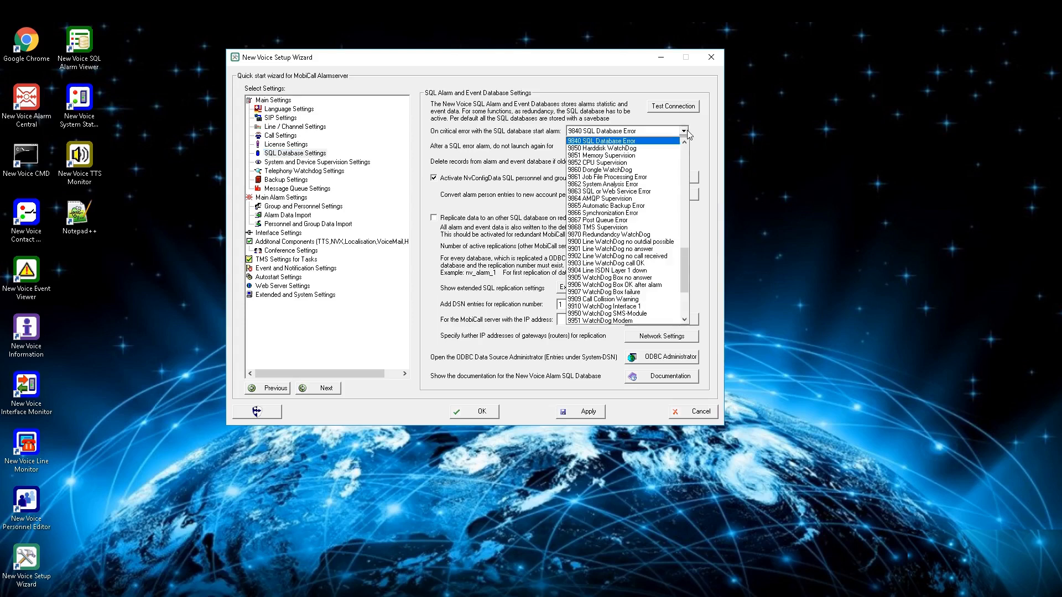
click(705, 140)
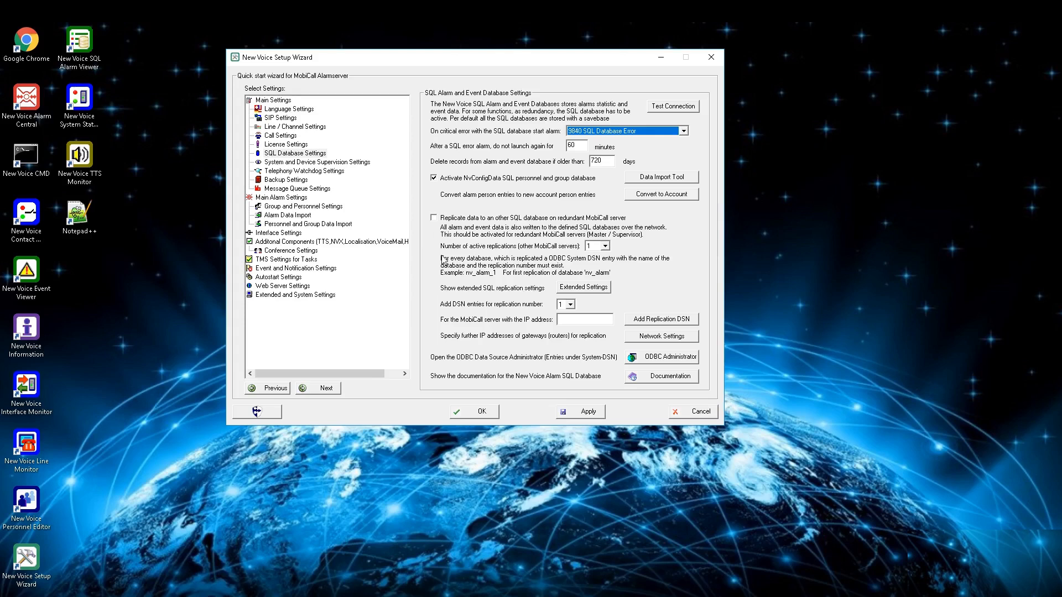
click(641, 348)
click(470, 298)
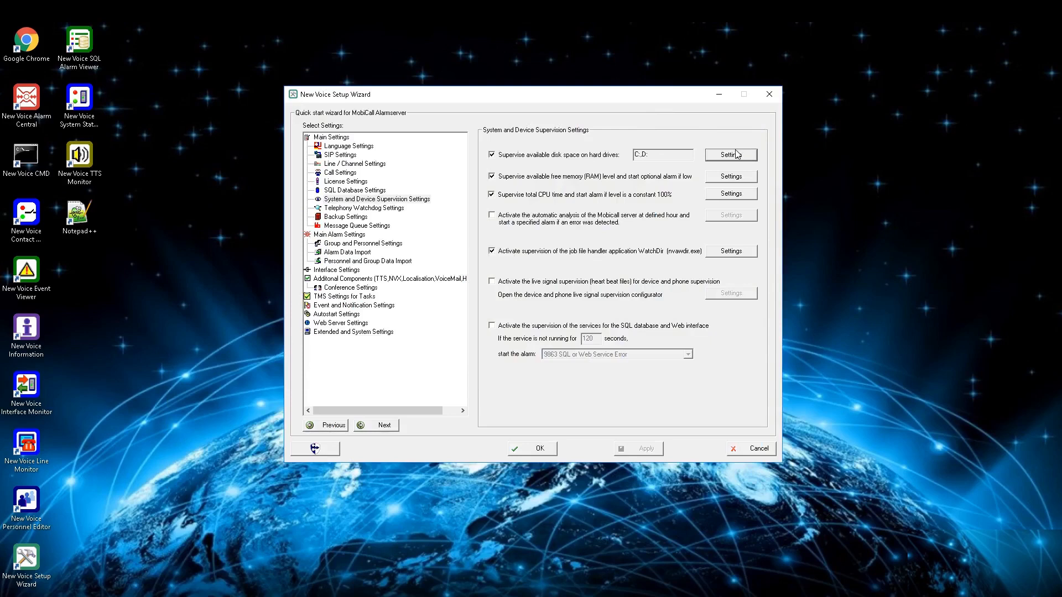
Review the supervision settings for hard disk space, RAM level and total CPU time, including their thresholds and alarms.
click(736, 154)
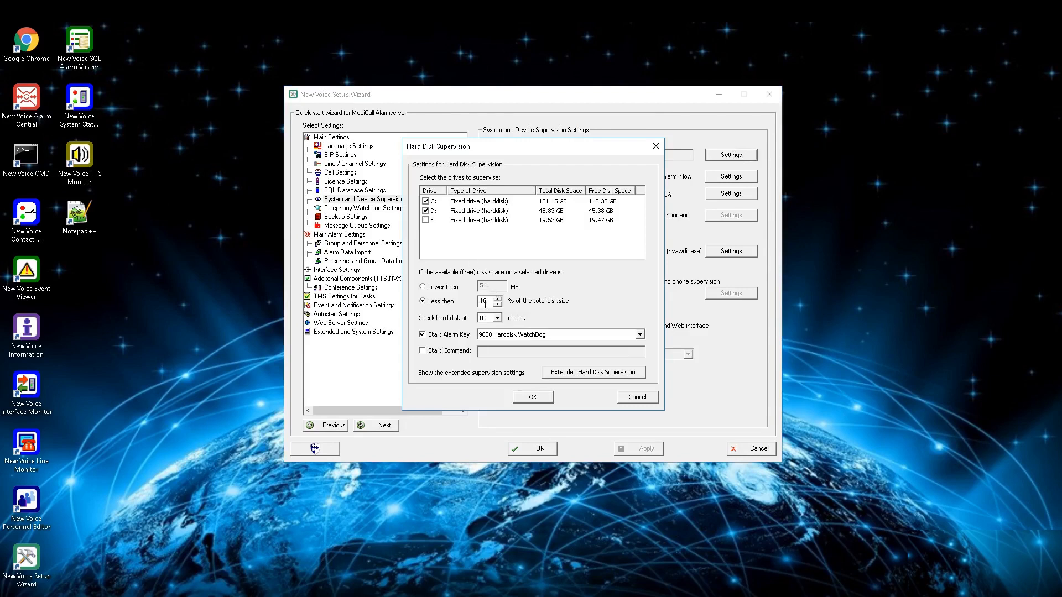
click(637, 399)
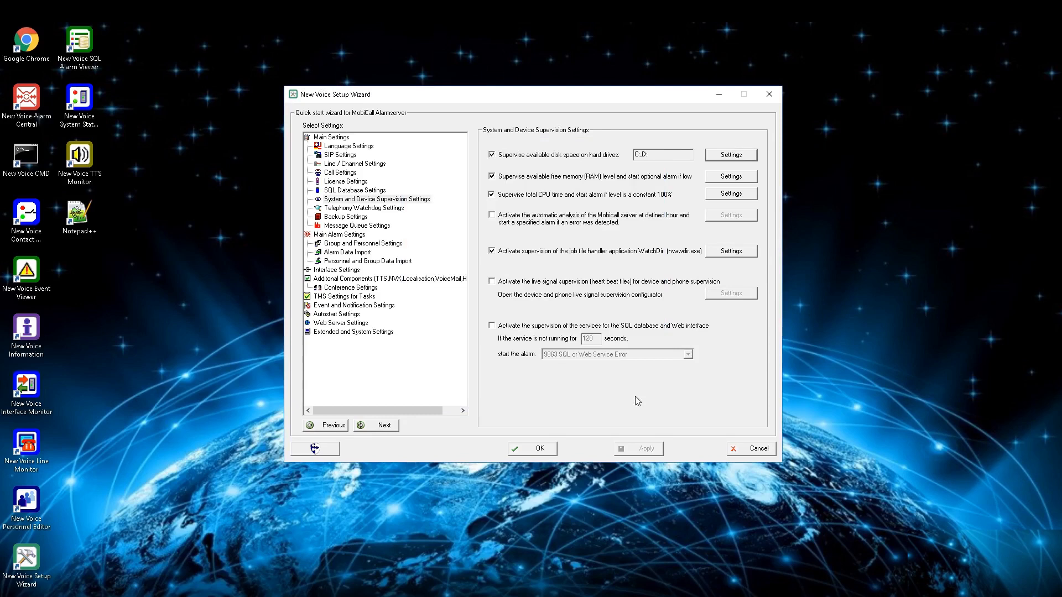
click(731, 177)
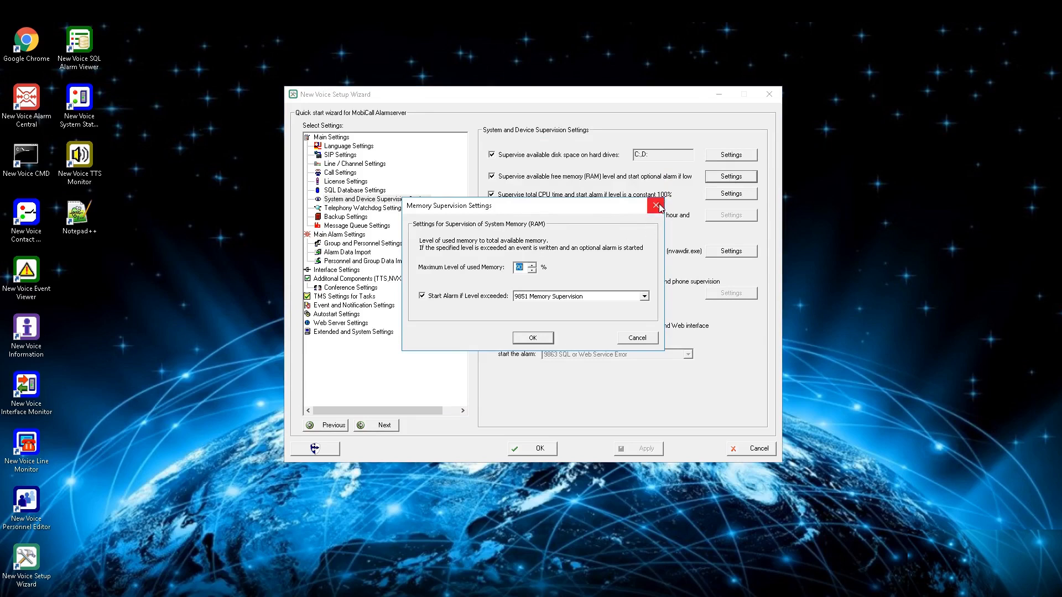
click(541, 336)
click(712, 198)
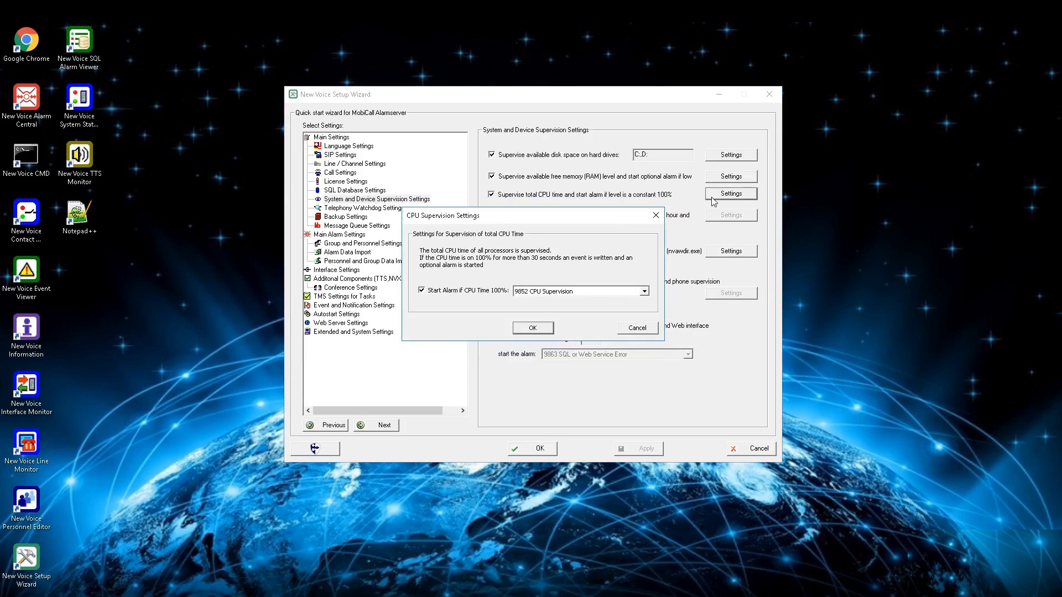
click(656, 216)
Activate the automatic analysis of the MobiCall server and review its start hour and error alarm settings.
click(493, 216)
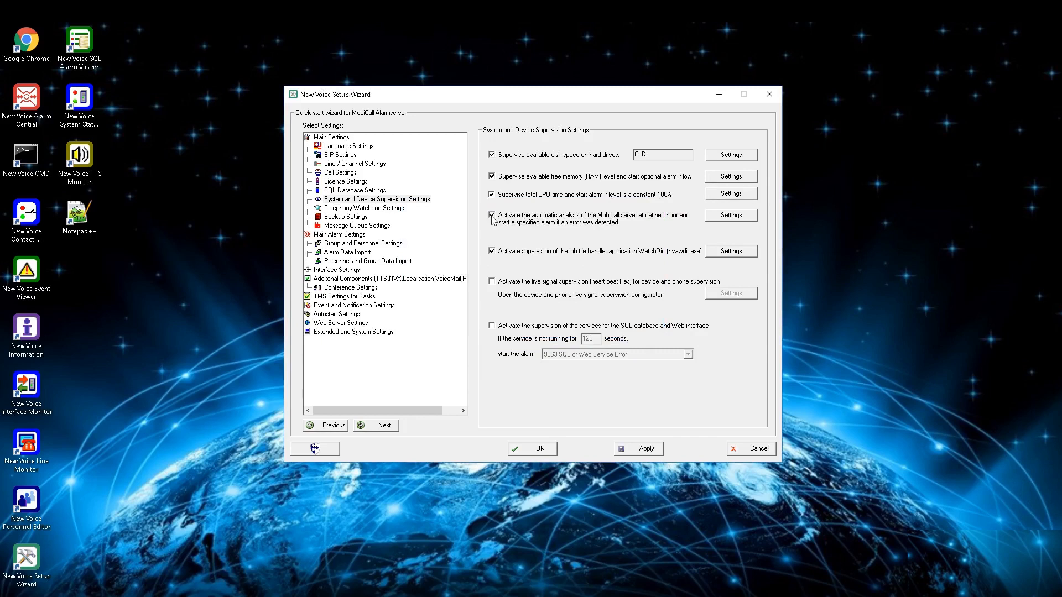
click(730, 217)
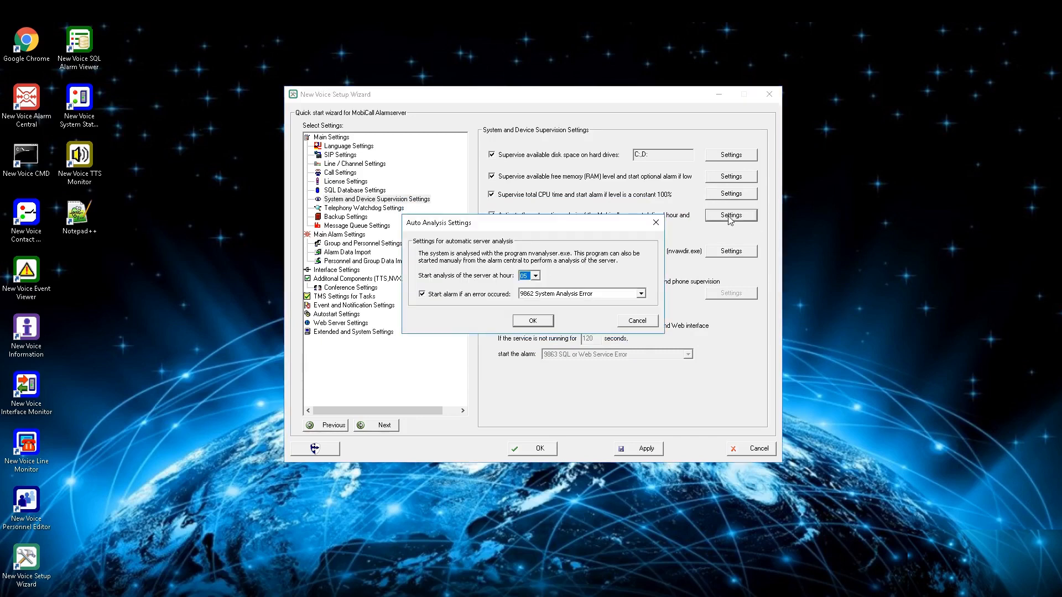
drag(592, 224, 635, 257)
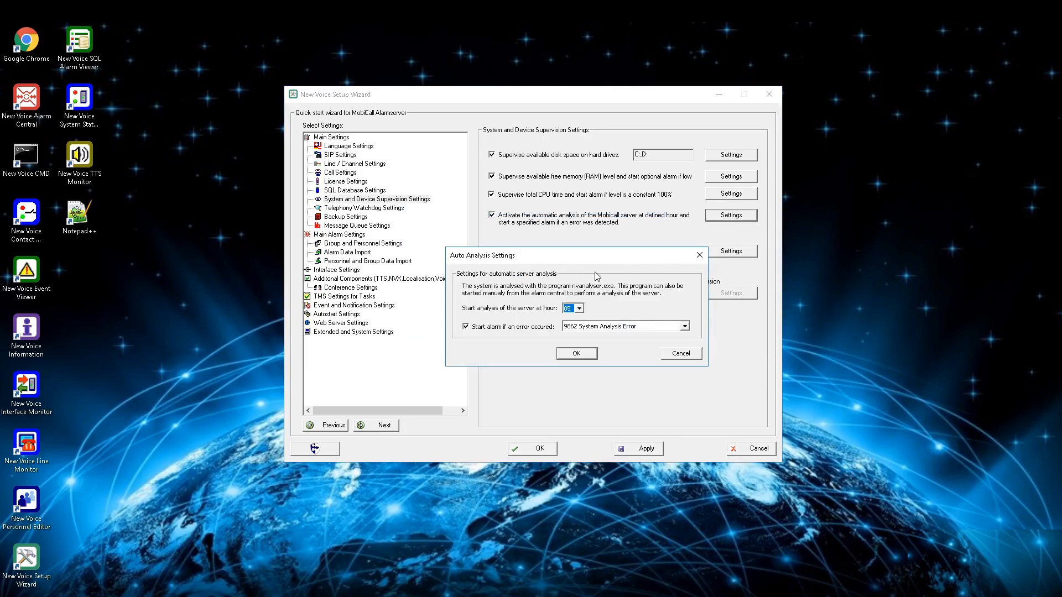
click(700, 256)
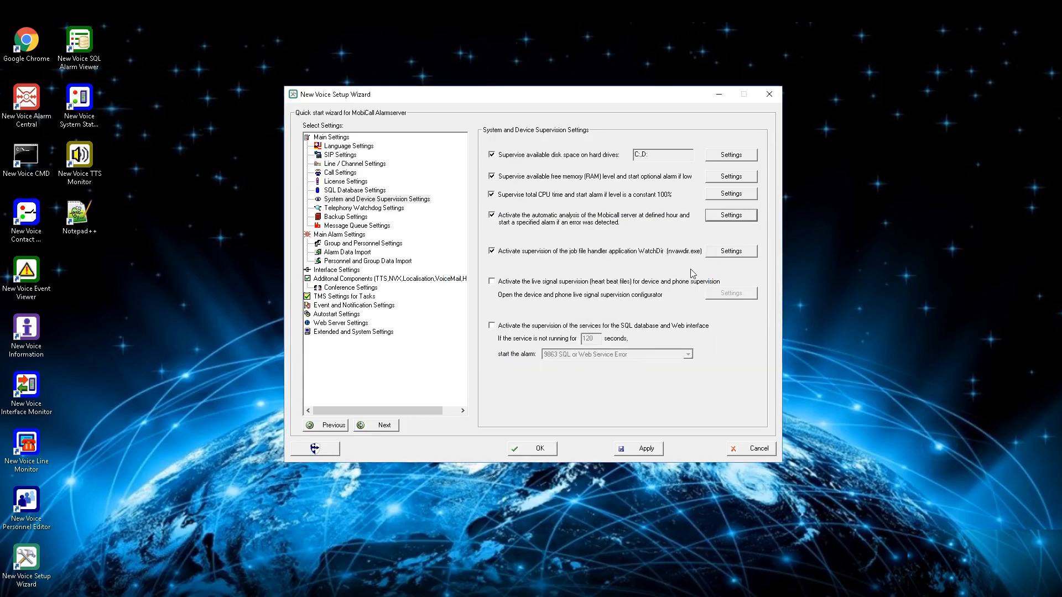
Review the supervision settings of the WatchDir job file handler, including its check interval and the alarm for missing acknowledgement.
click(721, 253)
drag(569, 215, 663, 277)
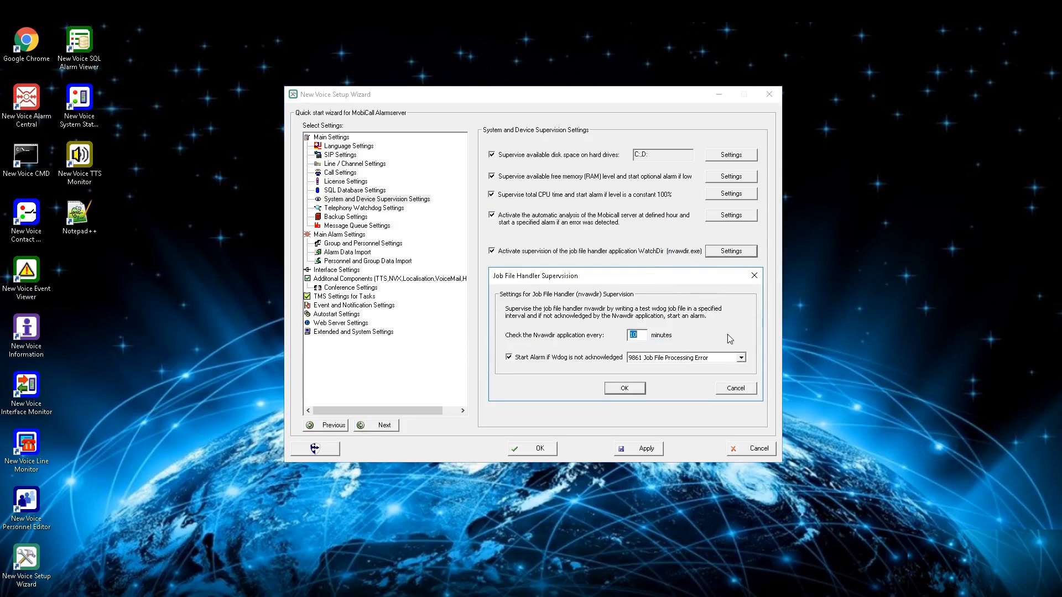
click(759, 276)
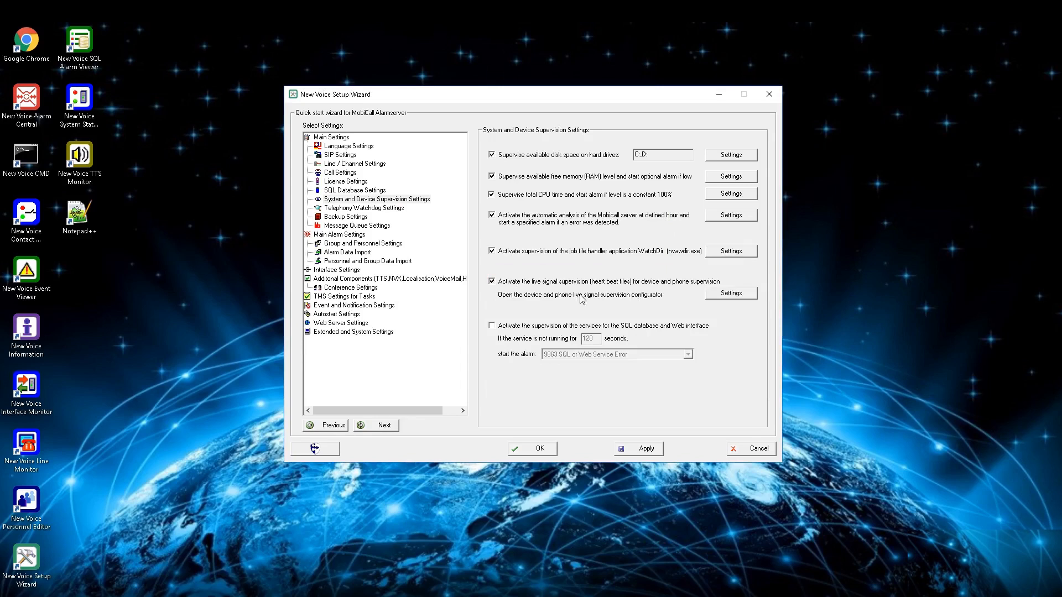
Activate the live signal supervision for devices and phones and review its supervision configurator.
click(740, 299)
drag(117, 31, 149, 45)
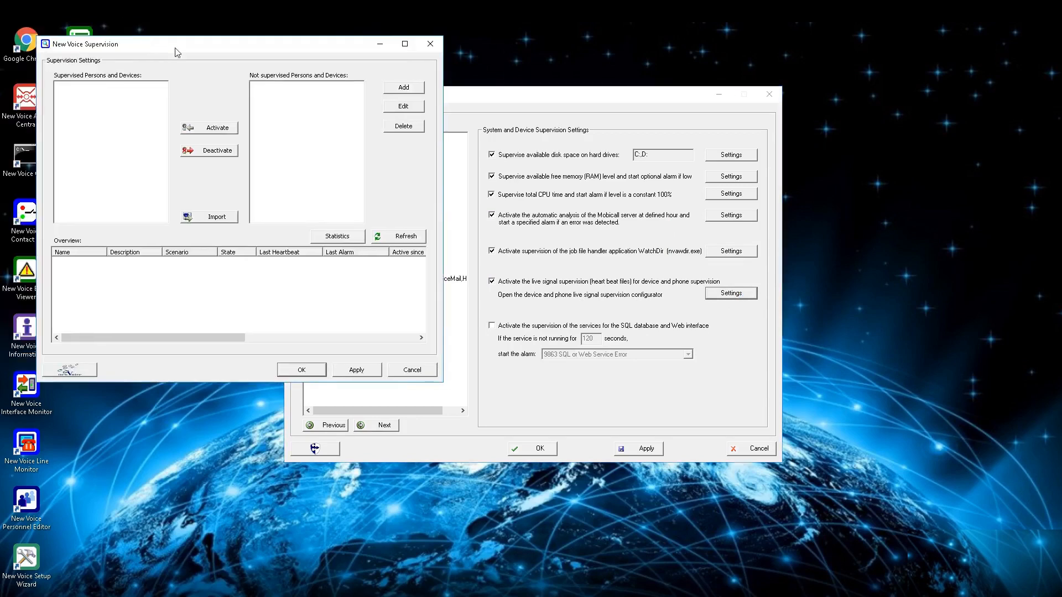
click(430, 44)
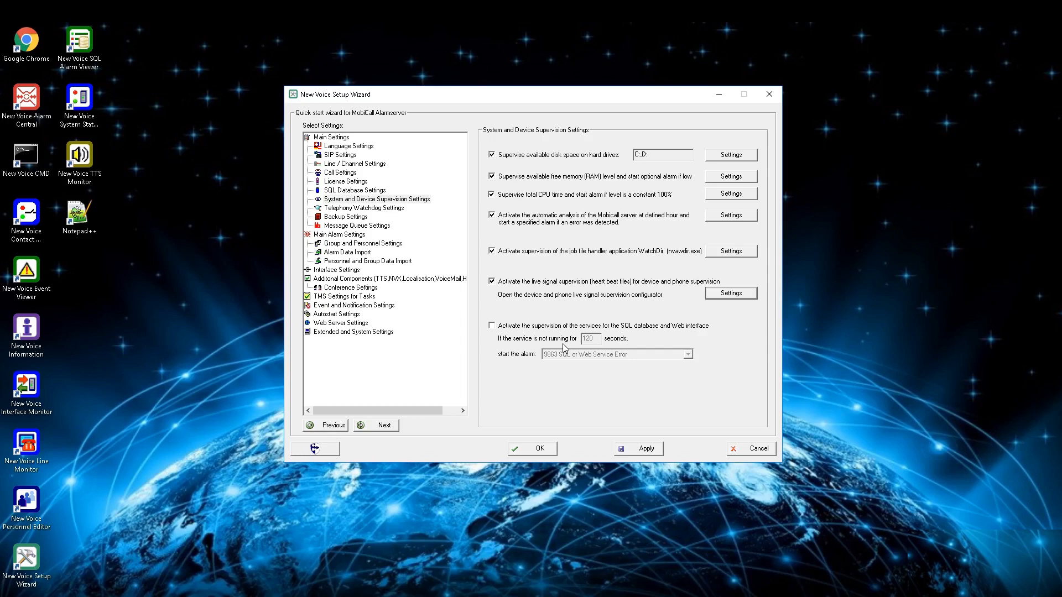
In the Telephony Watchdog Settings, activate line supervision by test call and the MobiCall and ISDN interface supervision through the Watchdog Box.
key(Down)
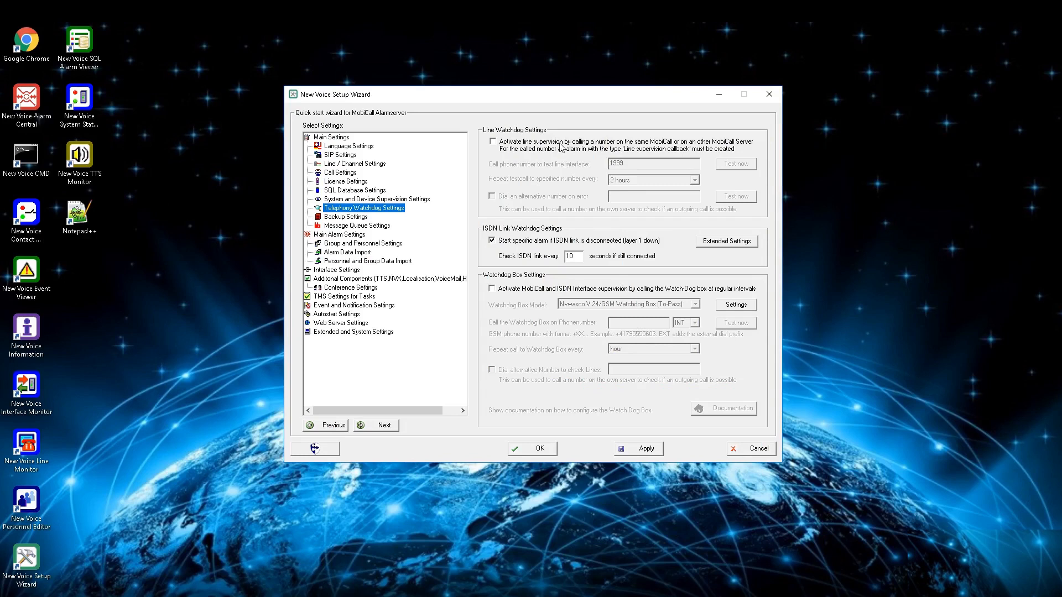
click(493, 141)
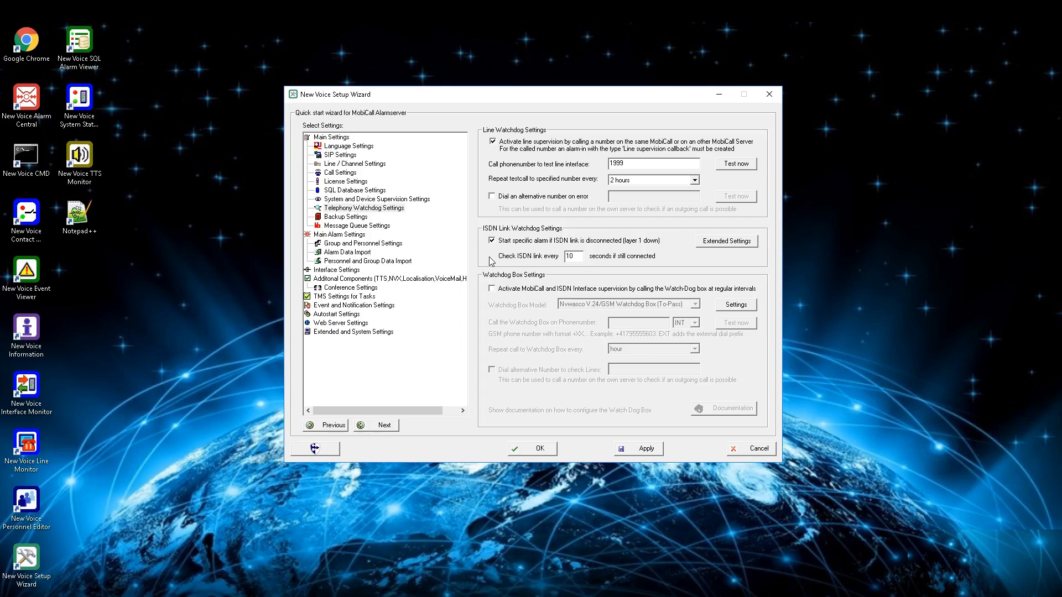
click(492, 288)
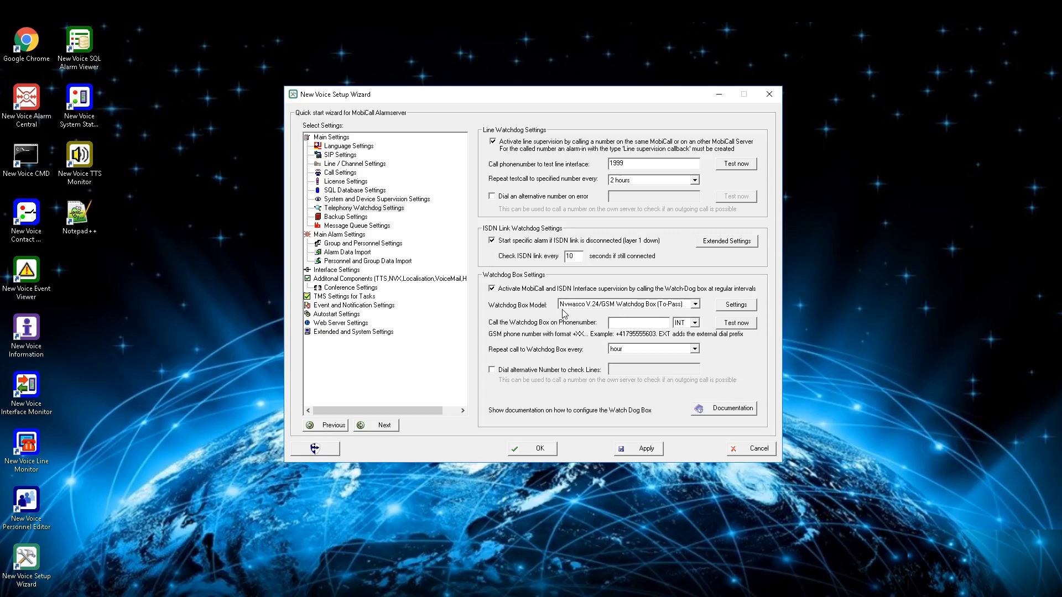
Review the available Watchdog Box models and the phone number setting for calling the box.
click(695, 305)
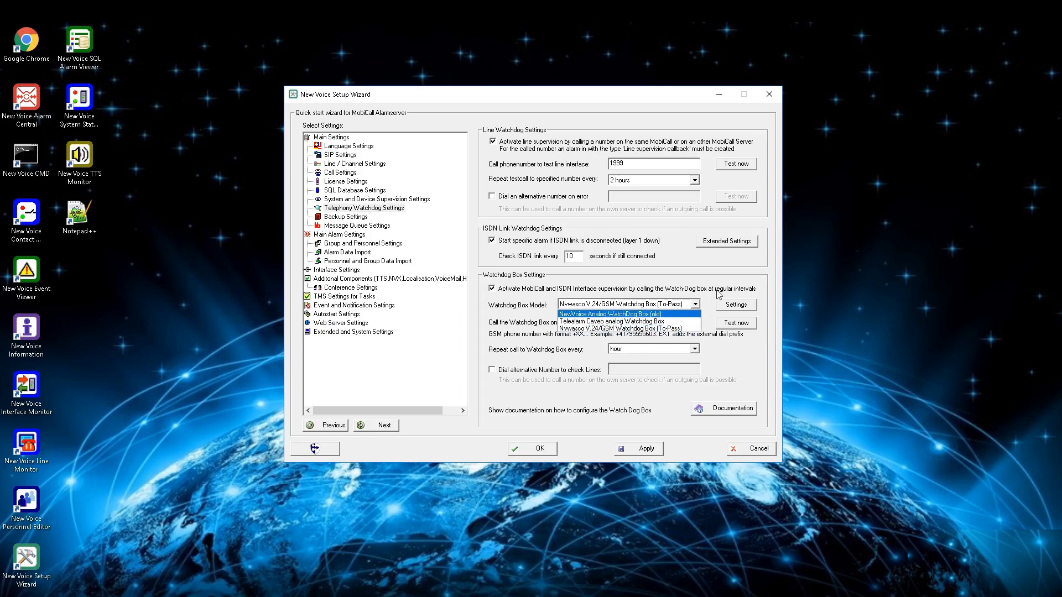
click(717, 295)
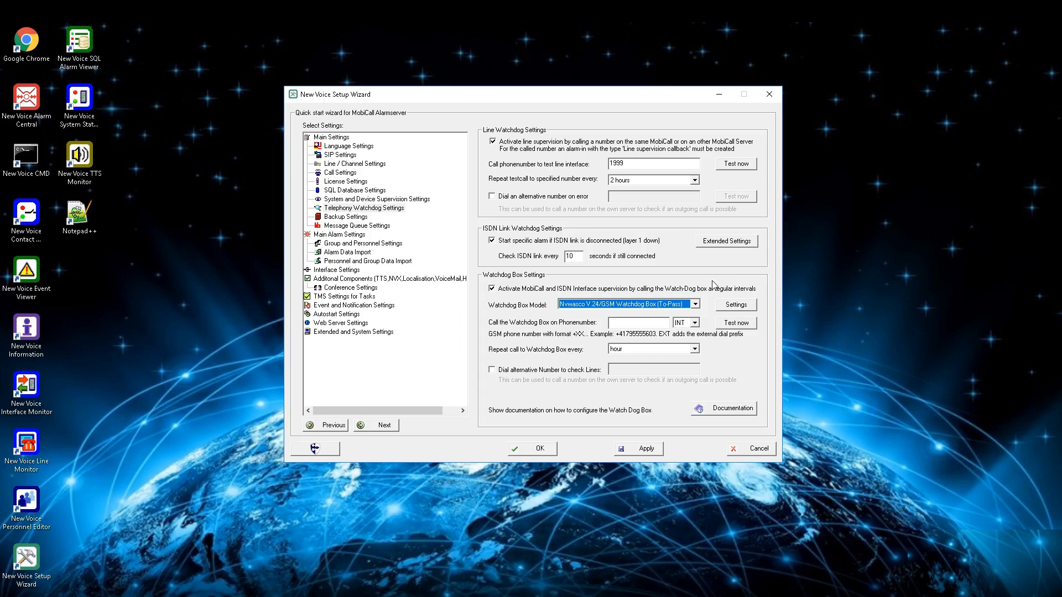
click(644, 325)
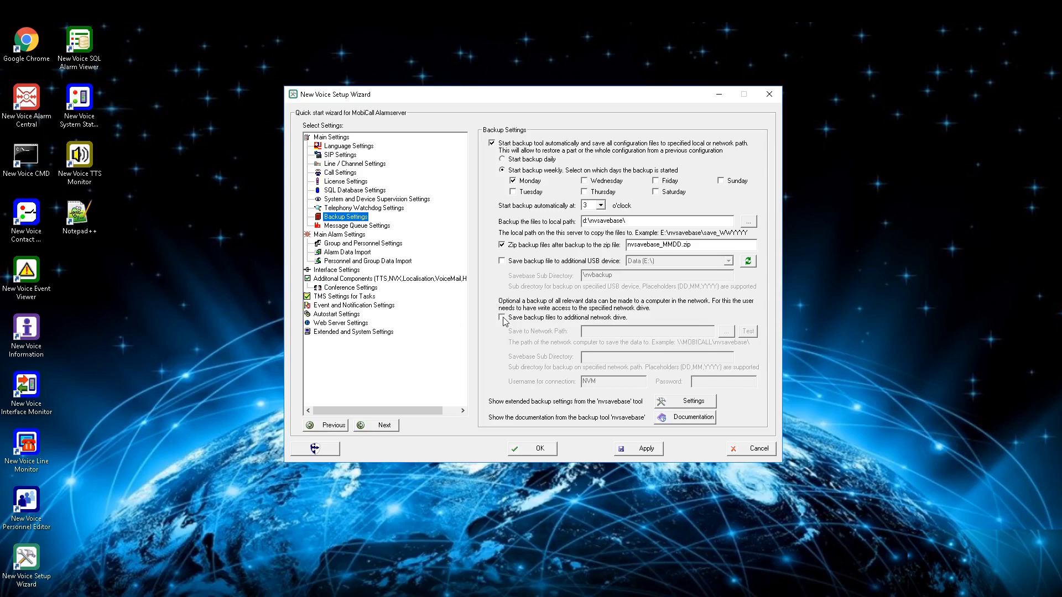
Review the extended backup settings and activate message queues in the NvaWdir application to replicate MQ jobs.
click(688, 402)
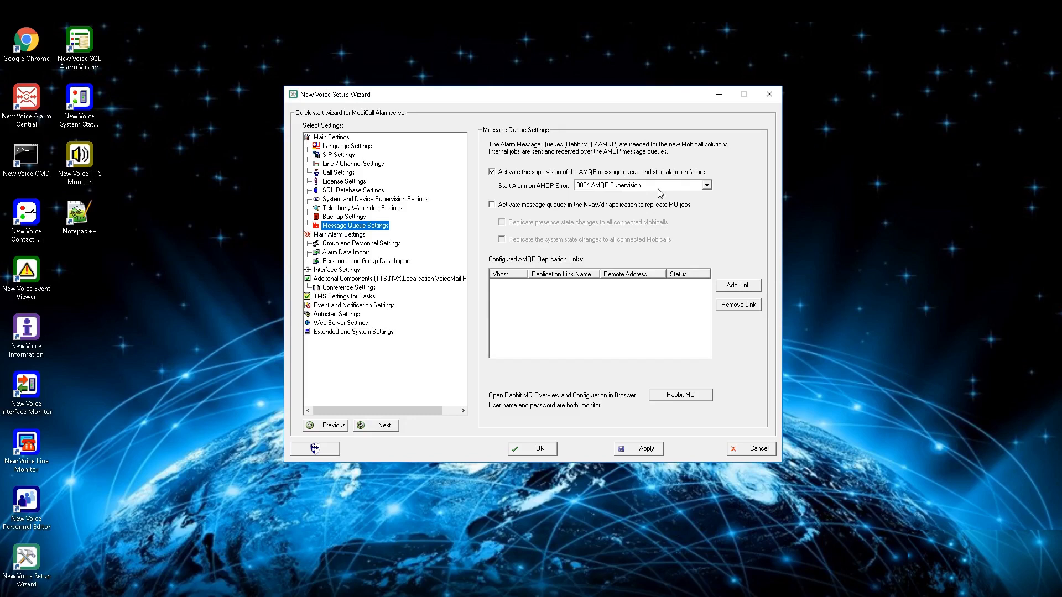
click(492, 205)
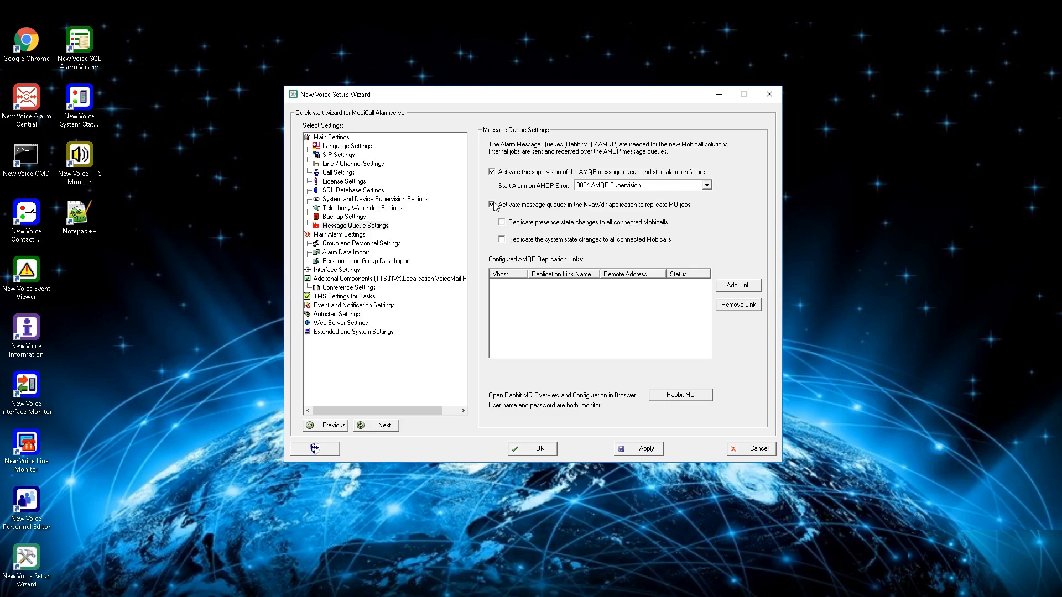